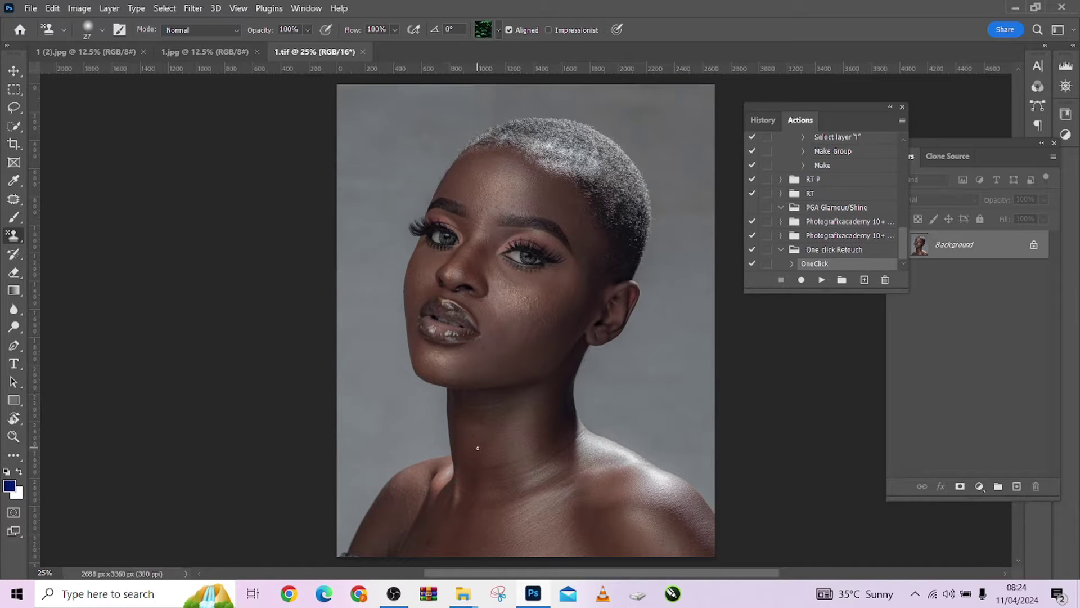
- Browse folder 1 inside the One Click retouch folder to view the portraits, then return to Photoshop
{"action": "mouse_move", "coordinate": [462, 596]}
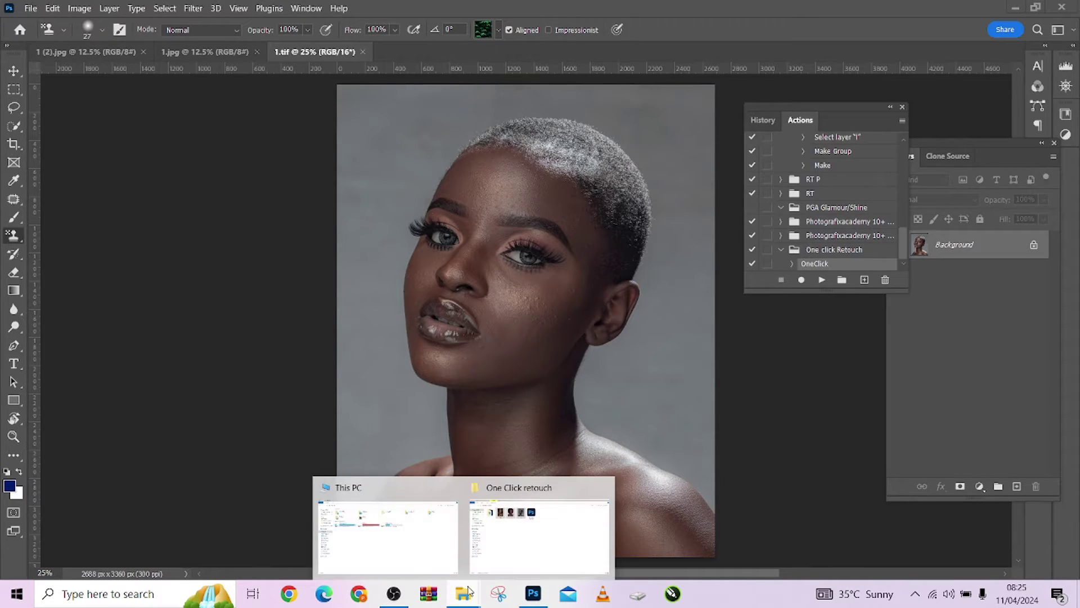
{"action": "left_click", "coordinate": [539, 523]}
{"action": "left_click", "coordinate": [214, 199]}
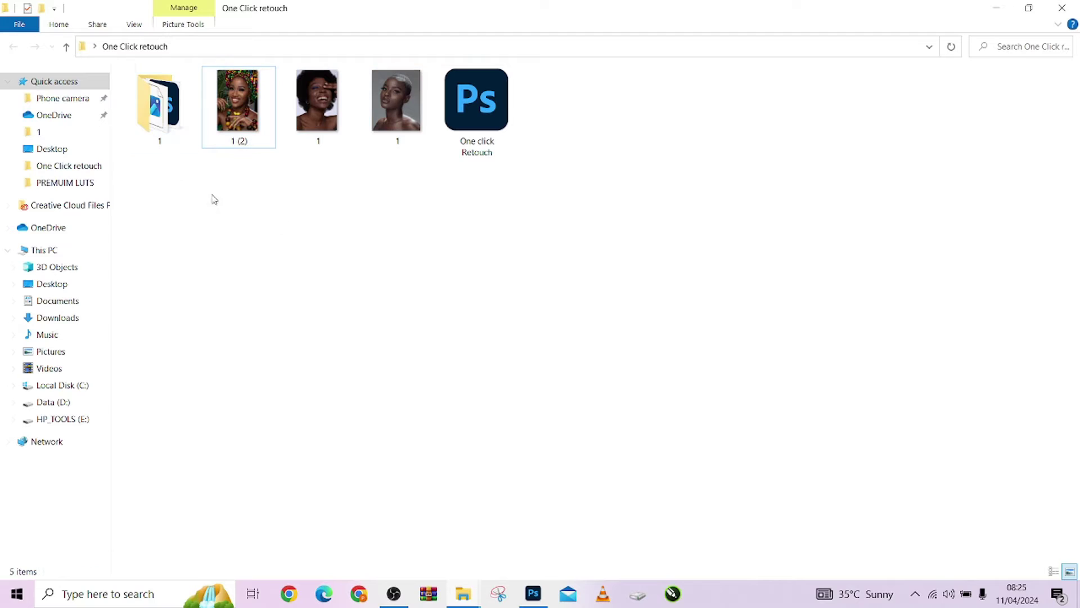
{"action": "double_click", "coordinate": [161, 101]}
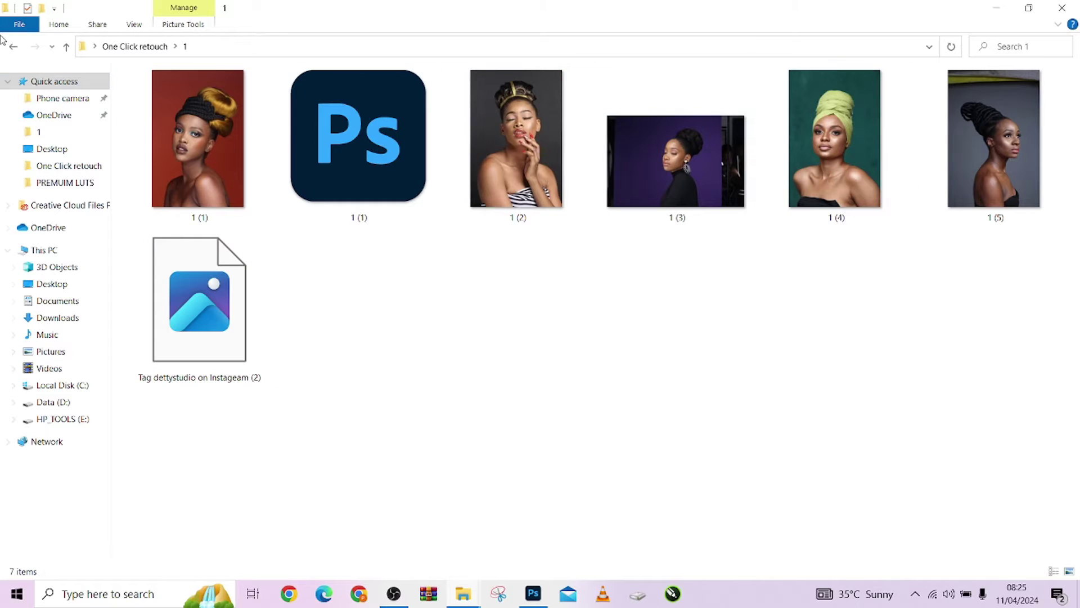
{"action": "left_click", "coordinate": [13, 46]}
{"action": "double_click", "coordinate": [143, 111]}
{"action": "left_click", "coordinate": [531, 595]}
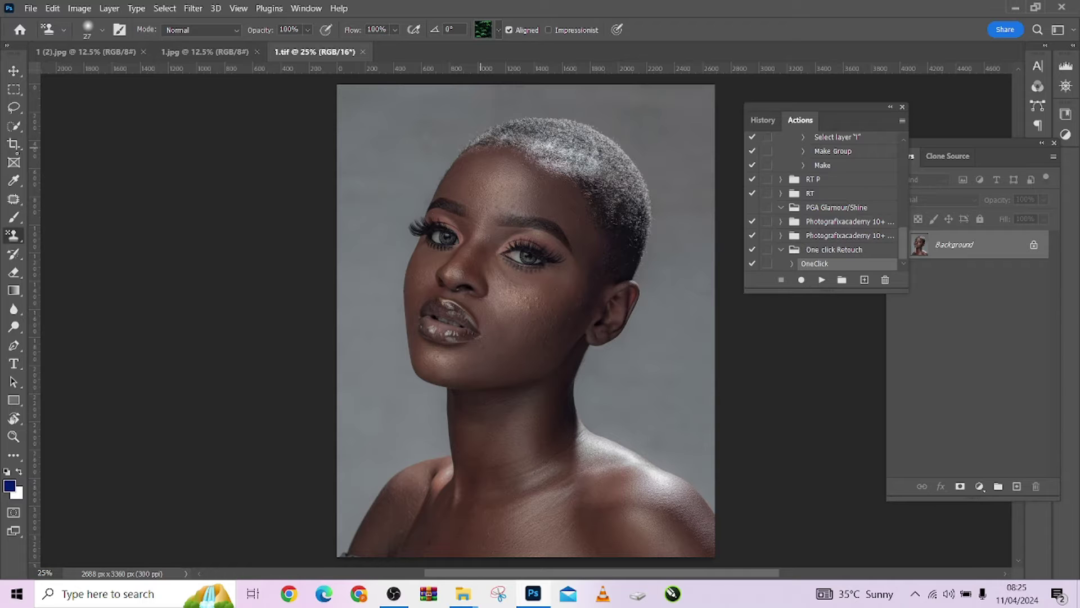
- Select the Move tool, recheck the One Click retouch folder, and glance at the Window menu
{"action": "left_click", "coordinate": [13, 70]}
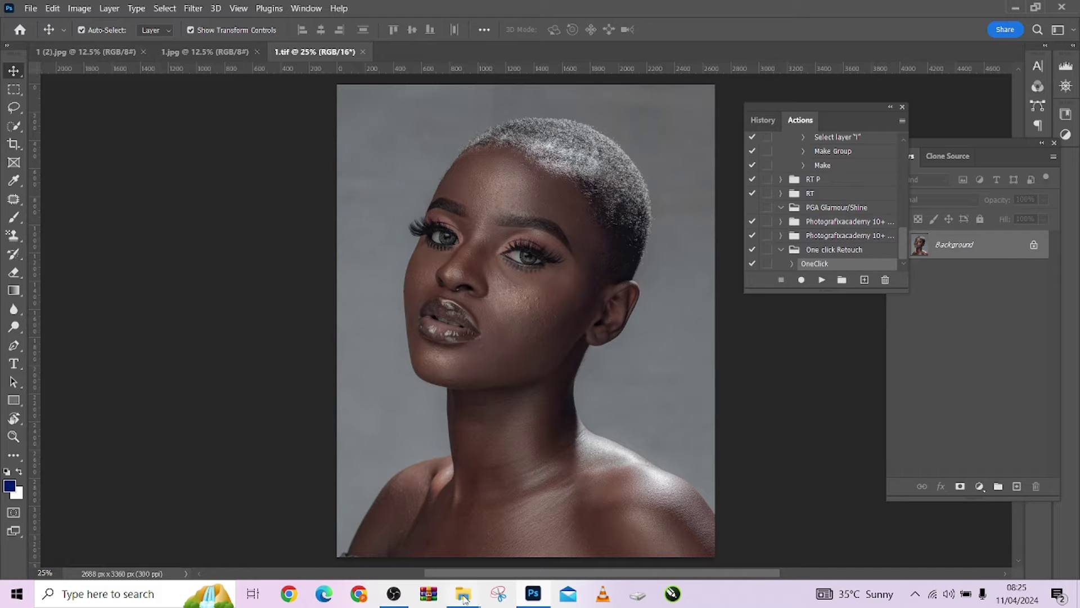
{"action": "mouse_move", "coordinate": [462, 594]}
{"action": "left_click", "coordinate": [566, 500]}
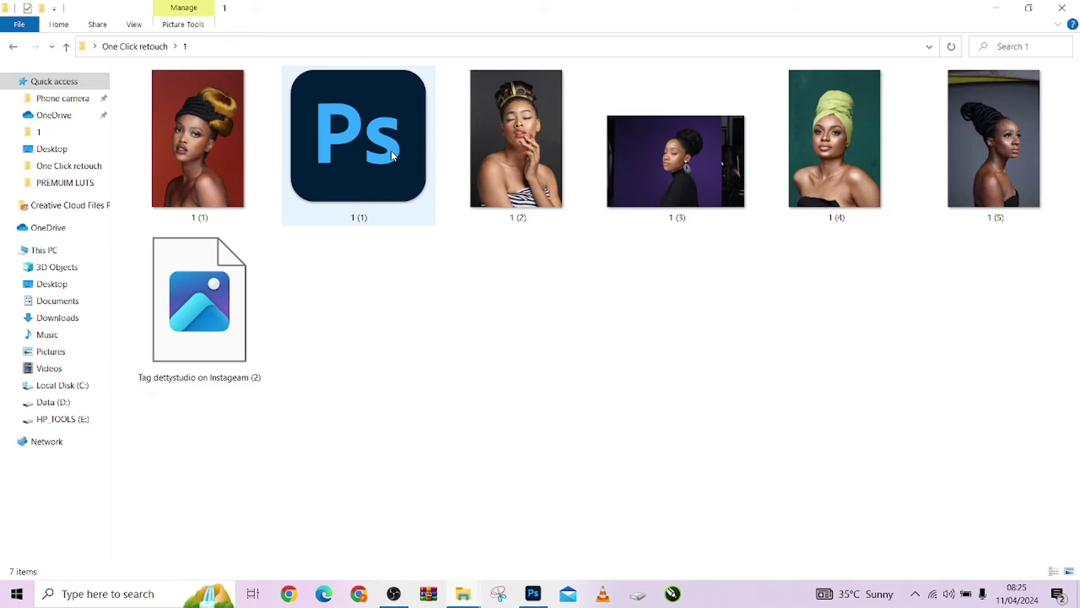
{"action": "left_click", "coordinate": [66, 46]}
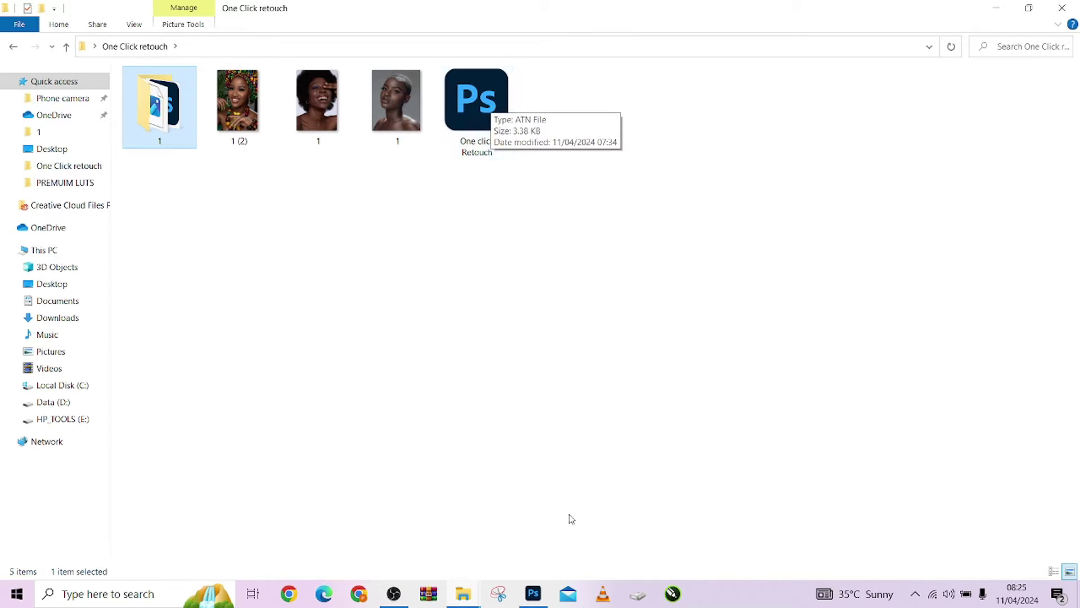
{"action": "left_click", "coordinate": [531, 600]}
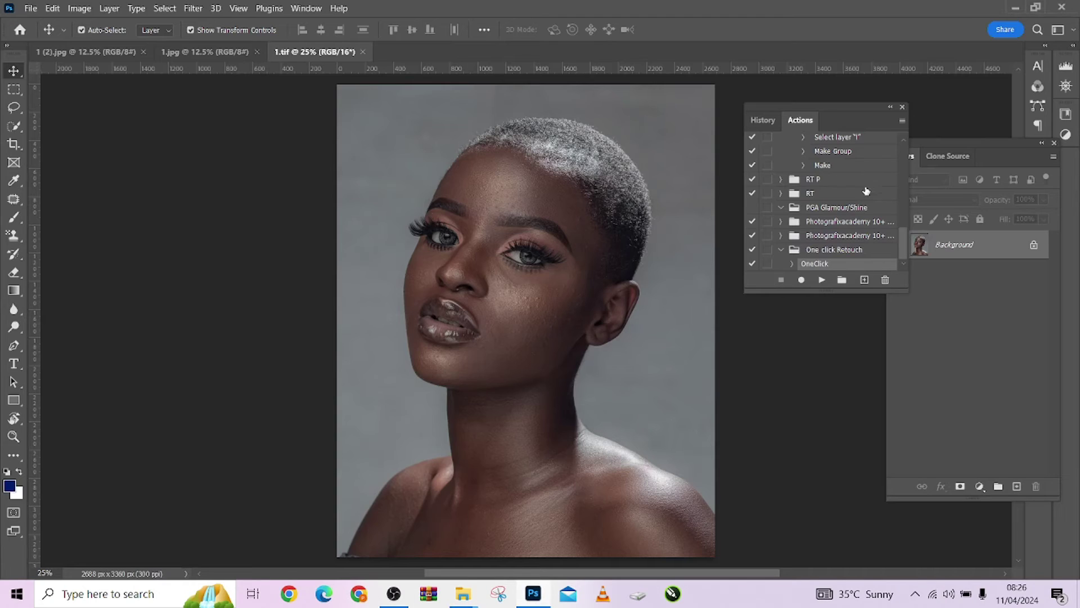
{"action": "left_click", "coordinate": [306, 8]}
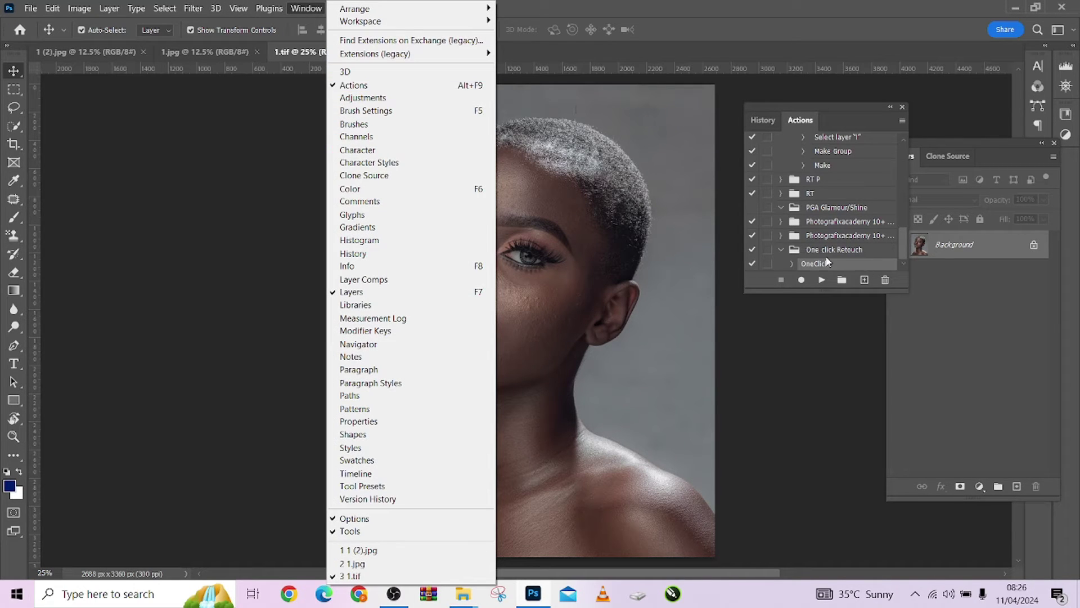
{"action": "left_click", "coordinate": [821, 309]}
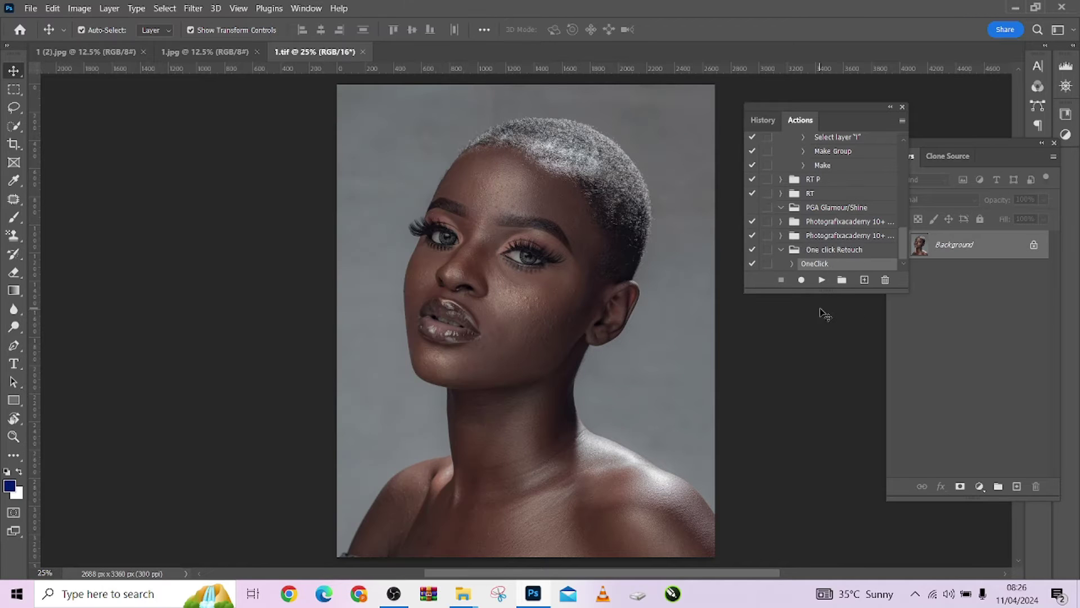
- Unlock the Background into Layer 0 and play OneClick, continuing past the unavailable-command alert
{"action": "left_click", "coordinate": [1033, 245]}
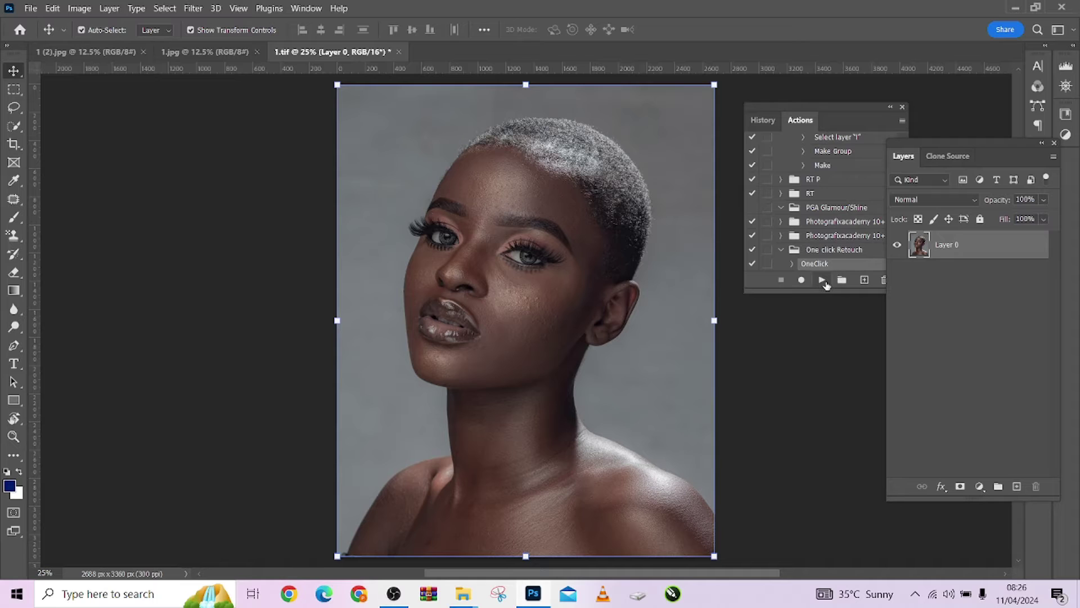
{"action": "left_click", "coordinate": [821, 279]}
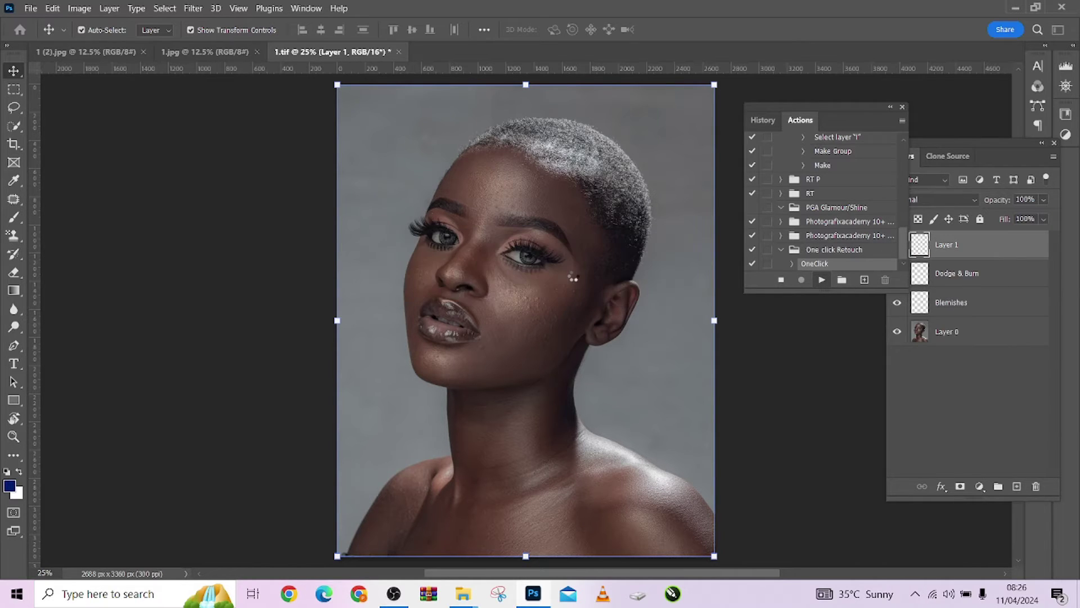
{"action": "left_click", "coordinate": [513, 232]}
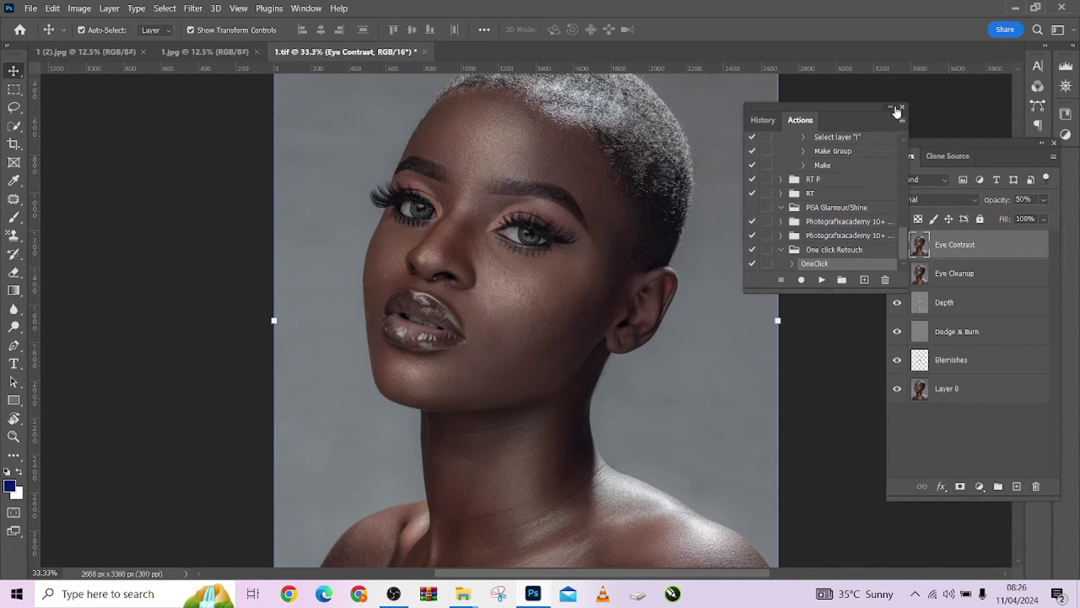
- Collapse the Actions panel and recentre the view over the face
{"action": "left_click", "coordinate": [890, 106]}
{"action": "left_click_drag", "start_coordinate": [531, 332], "coordinate": [559, 306]}
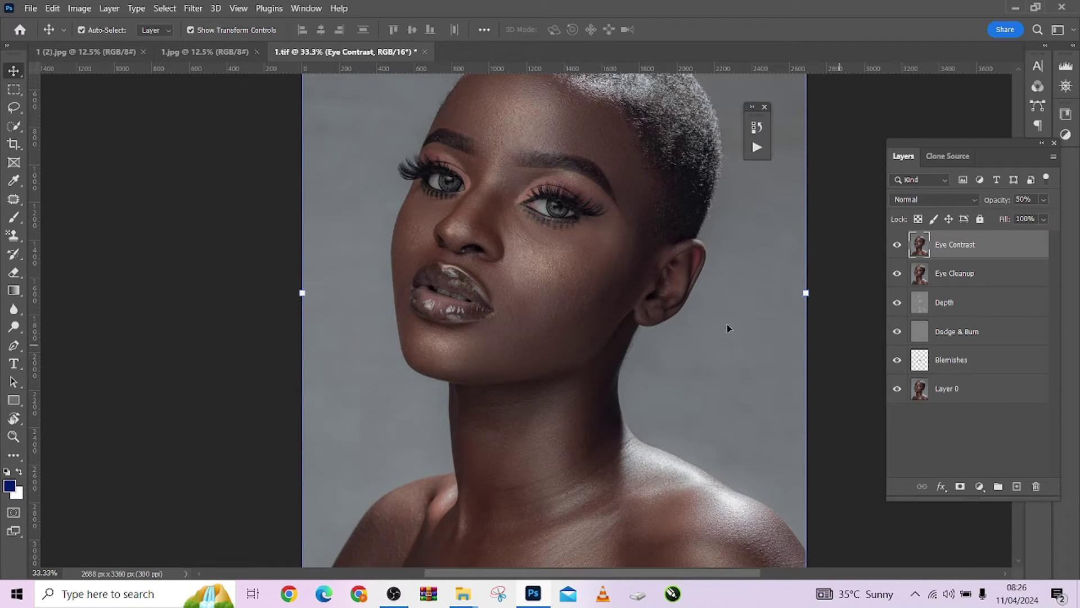
{"action": "left_click_drag", "start_coordinate": [552, 282], "coordinate": [545, 314]}
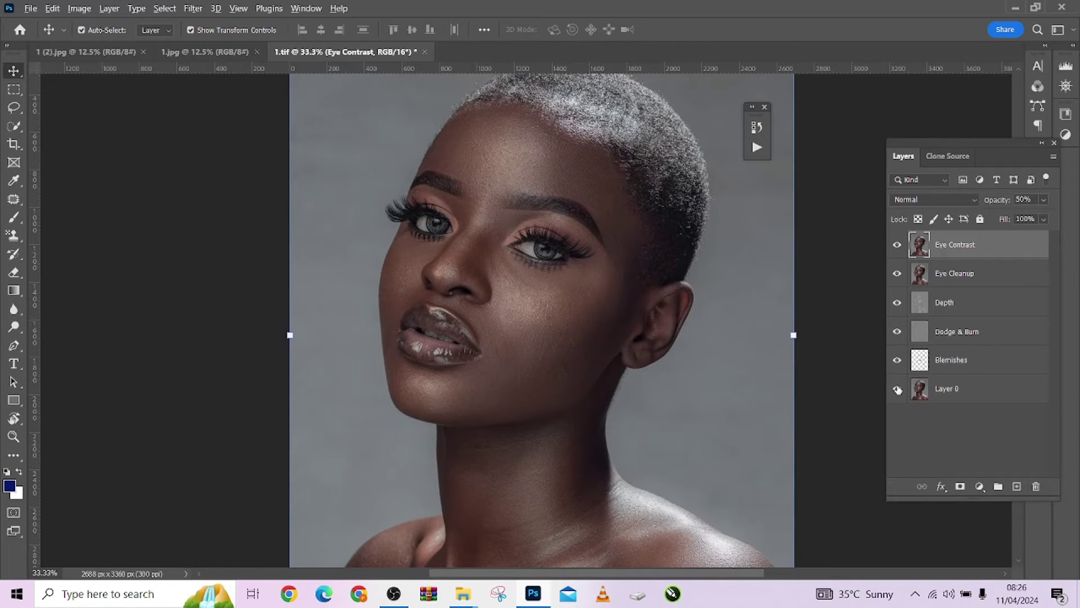
- Compare Layer 0 alone with the result, toggling Eye Contrast, Eye Cleanup and Depth individually
{"action": "left_click", "coordinate": [896, 388], "text": "alt"}
{"action": "left_click", "coordinate": [896, 388], "text": "alt"}
{"action": "left_click", "coordinate": [897, 388], "text": "alt"}
{"action": "left_click", "coordinate": [897, 388], "text": "alt"}
{"action": "left_click", "coordinate": [897, 244]}
{"action": "left_click", "coordinate": [896, 244]}
{"action": "left_click", "coordinate": [896, 273]}
{"action": "left_click", "coordinate": [896, 302]}
{"action": "left_click", "coordinate": [896, 273]}
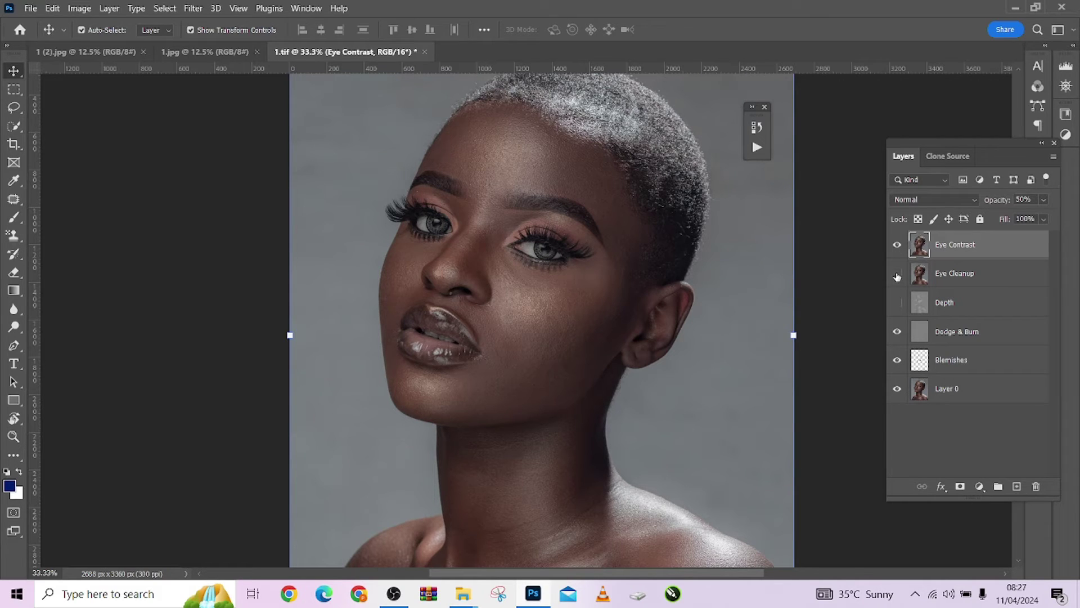
- Repeatedly solo the original Layer 0 against the retouch, panning between the lips and the eyes
{"action": "left_click", "coordinate": [896, 388], "text": "alt"}
{"action": "left_click", "coordinate": [896, 388], "text": "alt"}
{"action": "left_click", "coordinate": [897, 388], "text": "alt"}
{"action": "left_click", "coordinate": [896, 388], "text": "alt"}
{"action": "left_click", "coordinate": [897, 388], "text": "alt"}
{"action": "left_click", "coordinate": [903, 388], "text": "alt"}
{"action": "left_click", "coordinate": [903, 388], "text": "alt"}
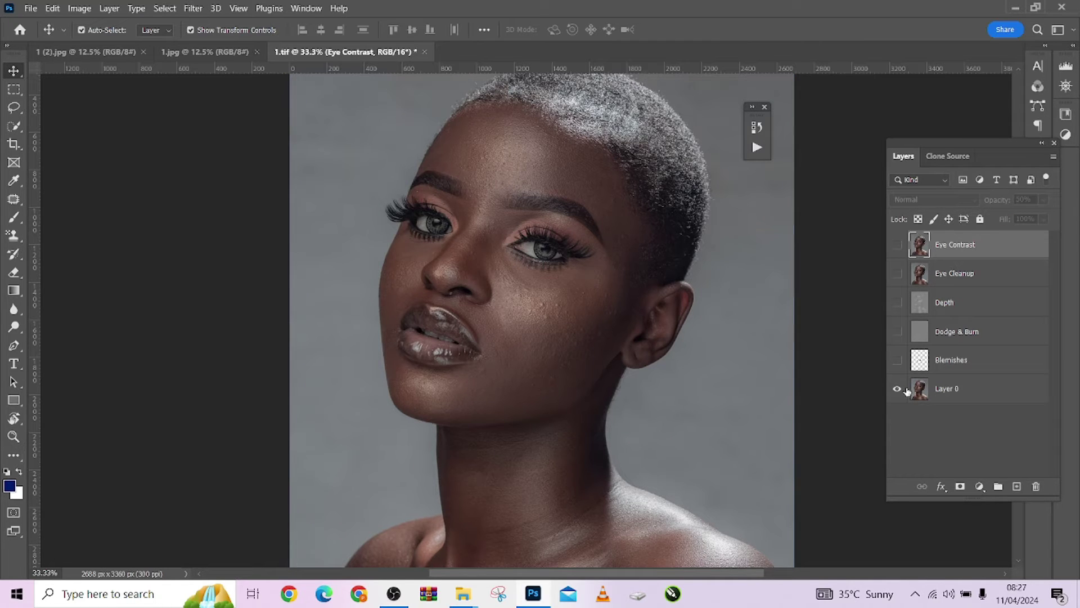
{"action": "left_click", "coordinate": [903, 388], "text": "alt"}
{"action": "left_click_drag", "start_coordinate": [503, 367], "coordinate": [528, 292]}
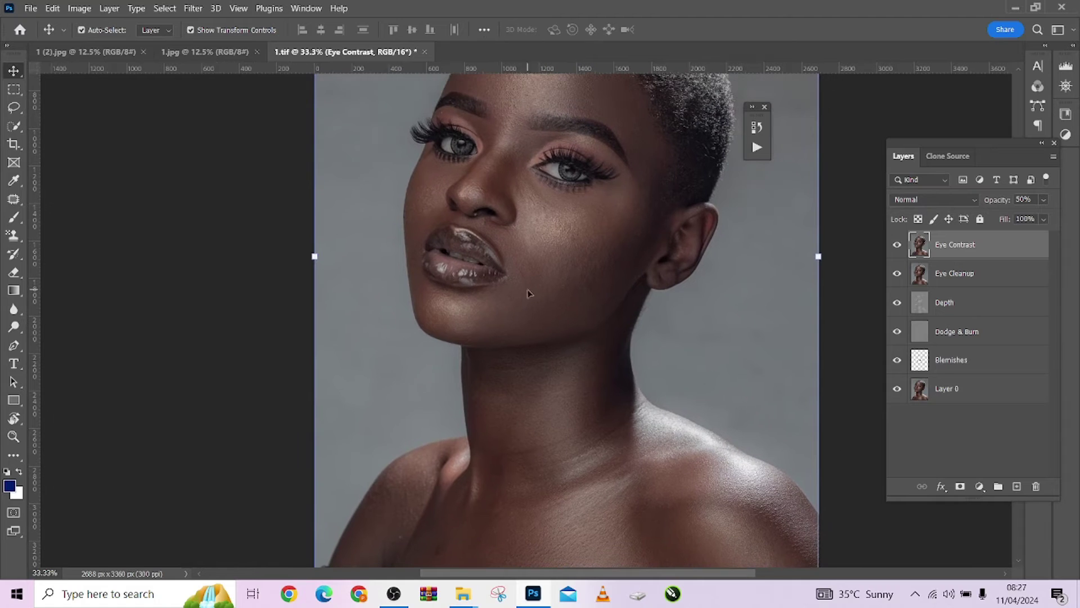
{"action": "left_click", "coordinate": [899, 388], "text": "alt"}
{"action": "left_click", "coordinate": [898, 388], "text": "alt"}
{"action": "left_click_drag", "start_coordinate": [597, 190], "coordinate": [583, 251]}
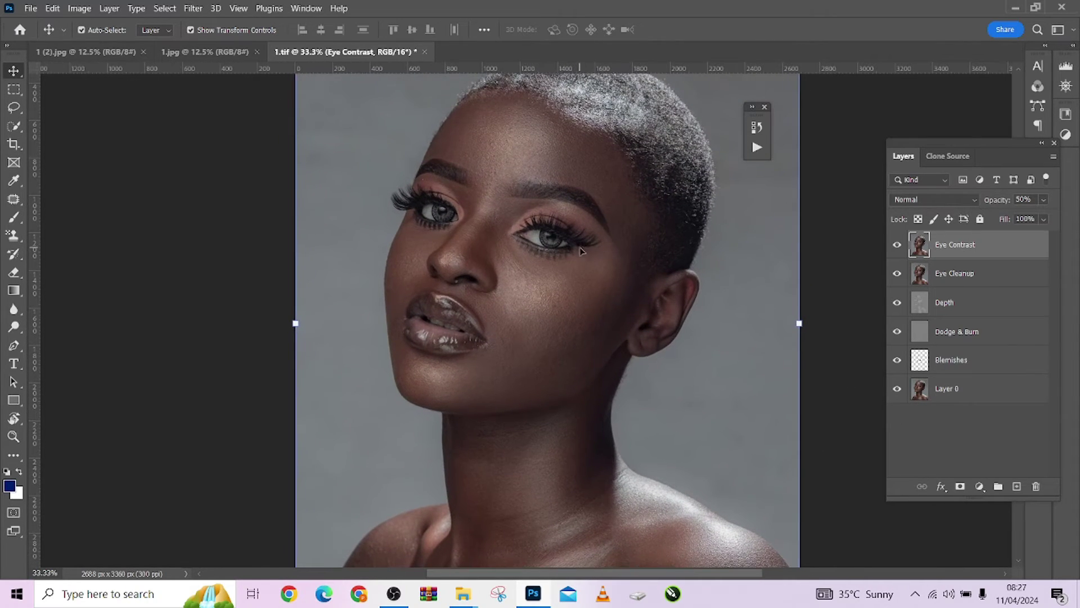
- Make final original-versus-retouched comparisons, ending with all five retouch layers visible
{"action": "left_click", "coordinate": [897, 390], "text": "alt"}
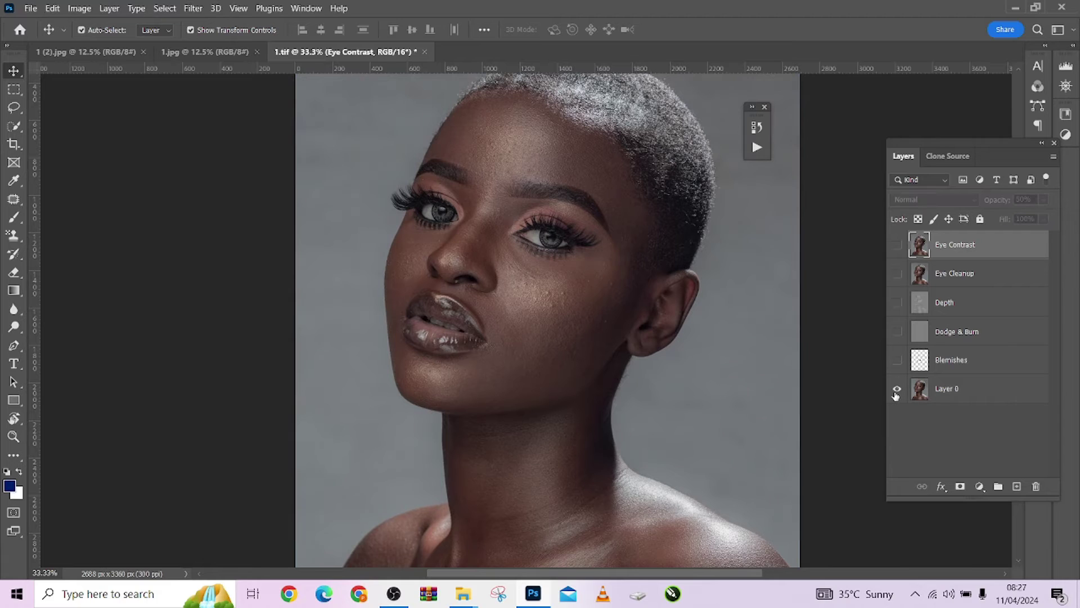
{"action": "left_click", "coordinate": [897, 389], "text": "alt"}
{"action": "left_click", "coordinate": [896, 391], "text": "alt"}
{"action": "left_click", "coordinate": [896, 391], "text": "alt"}
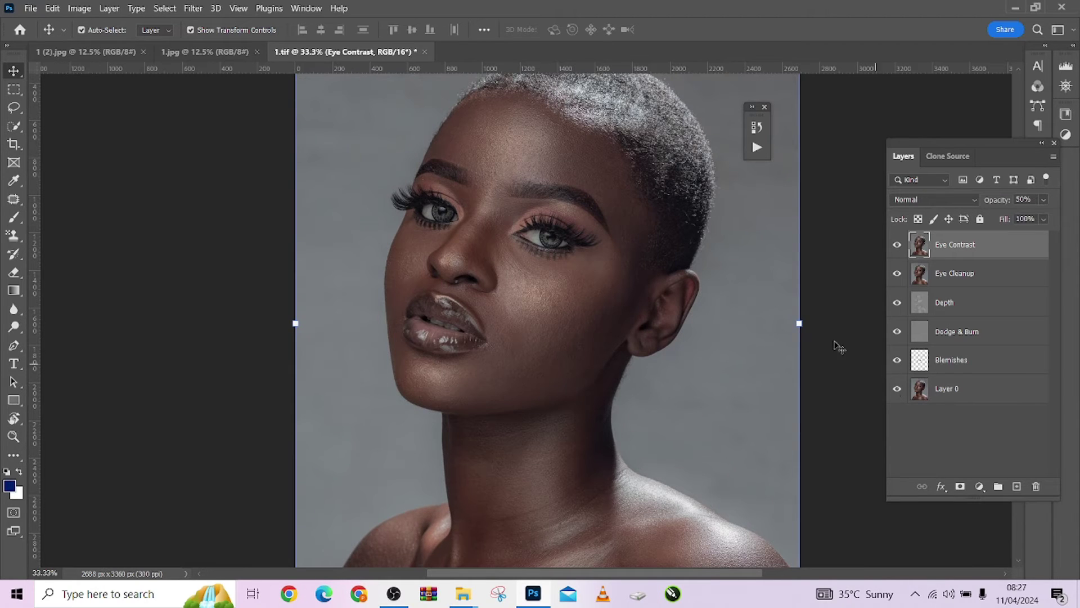
{"action": "left_click", "coordinate": [897, 389], "text": "alt"}
{"action": "left_click", "coordinate": [898, 389], "text": "alt"}
{"action": "left_click", "coordinate": [897, 389], "text": "alt"}
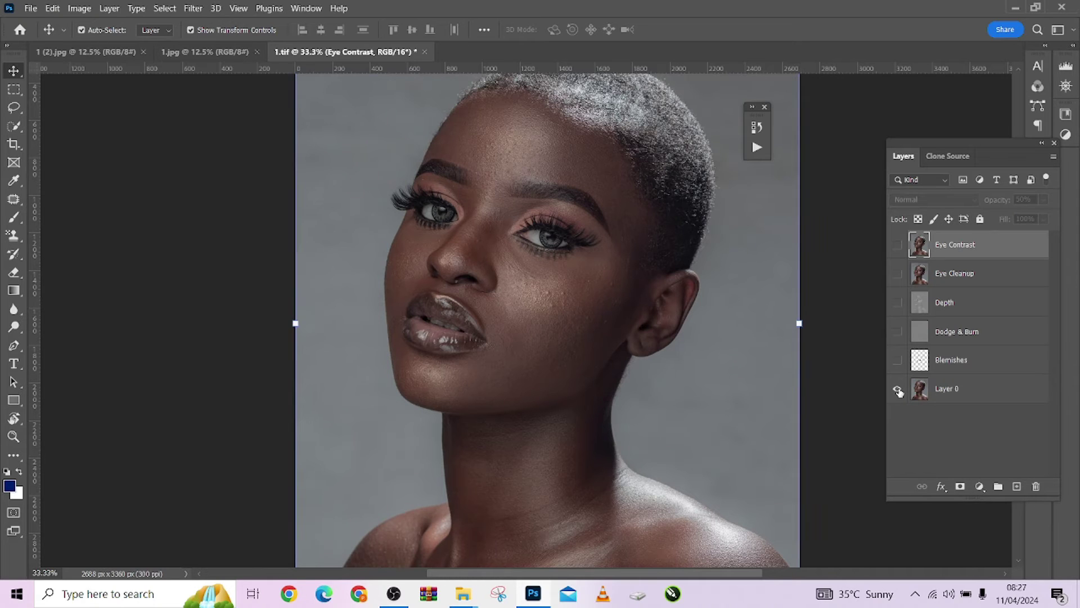
{"action": "left_click", "coordinate": [897, 389], "text": "alt"}
{"action": "left_click", "coordinate": [897, 389], "text": "alt"}
{"action": "left_click", "coordinate": [897, 389], "text": "alt"}
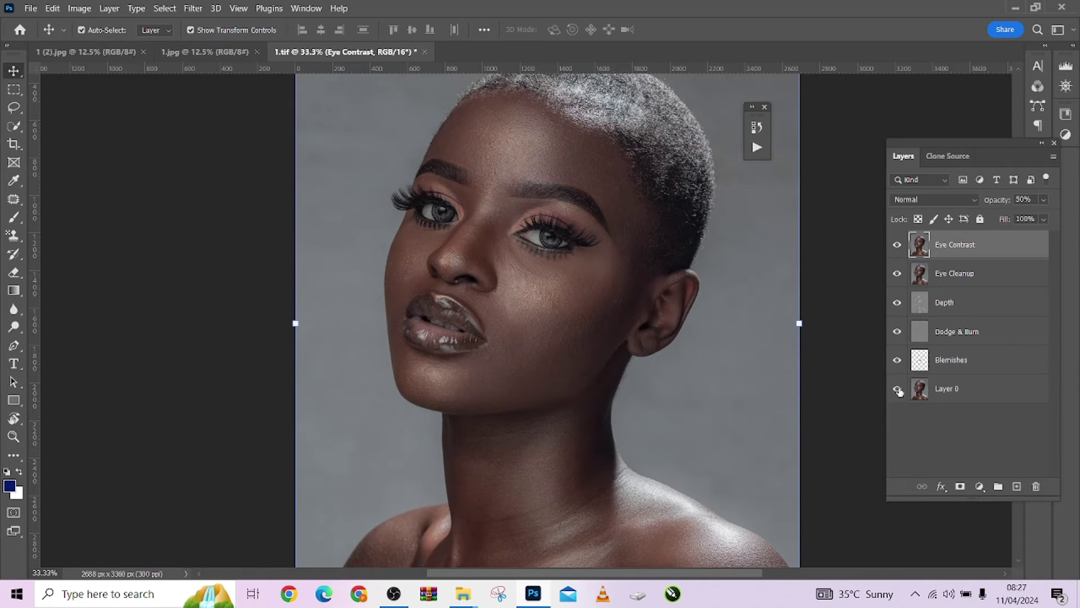
- Unlock the 1.jpg Background, then play OneClick on 1 (2).jpg, continuing past the alert
{"action": "left_click", "coordinate": [205, 52]}
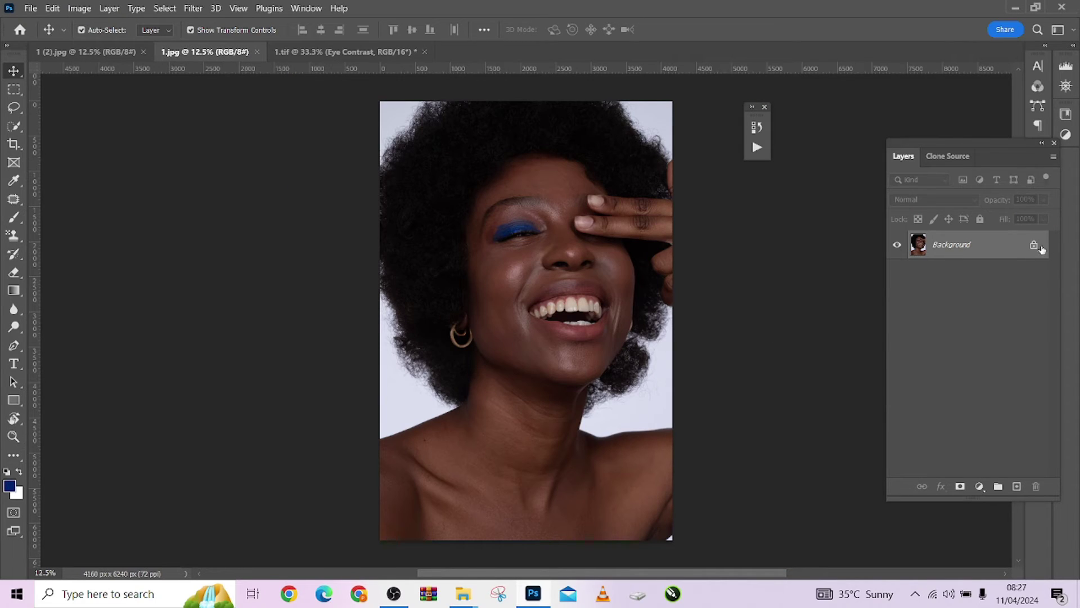
{"action": "left_click", "coordinate": [1041, 248]}
{"action": "left_click", "coordinate": [83, 51]}
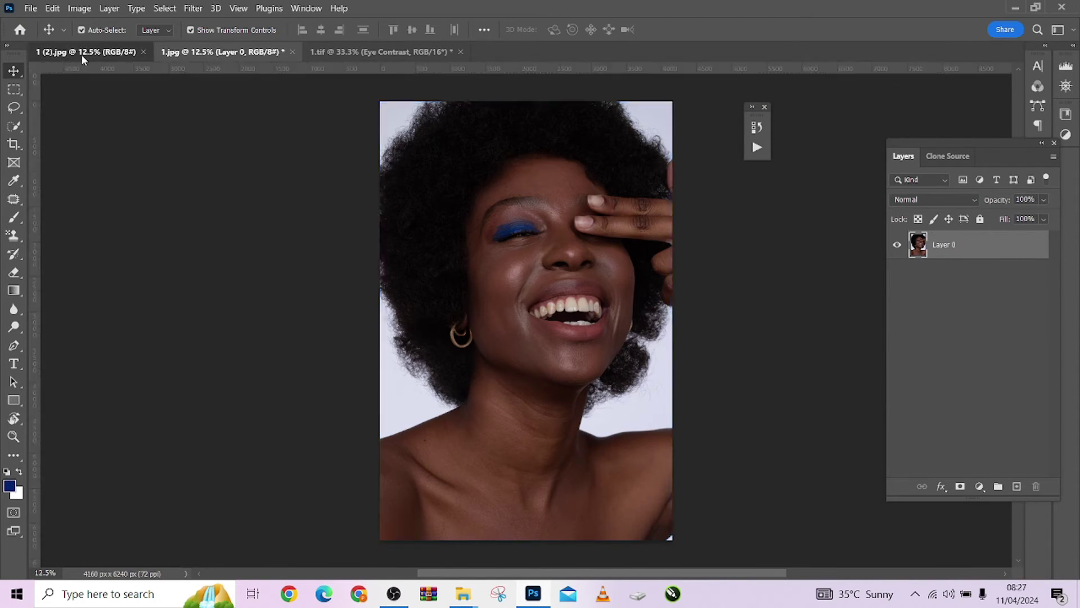
{"action": "key", "text": "ctrl+plus"}
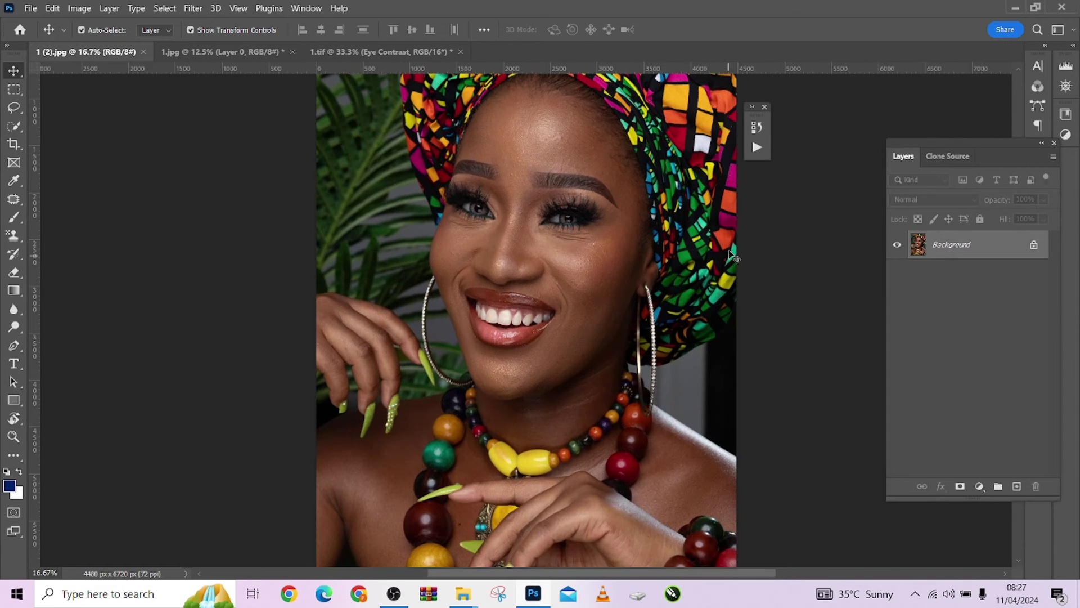
{"action": "left_click", "coordinate": [757, 127]}
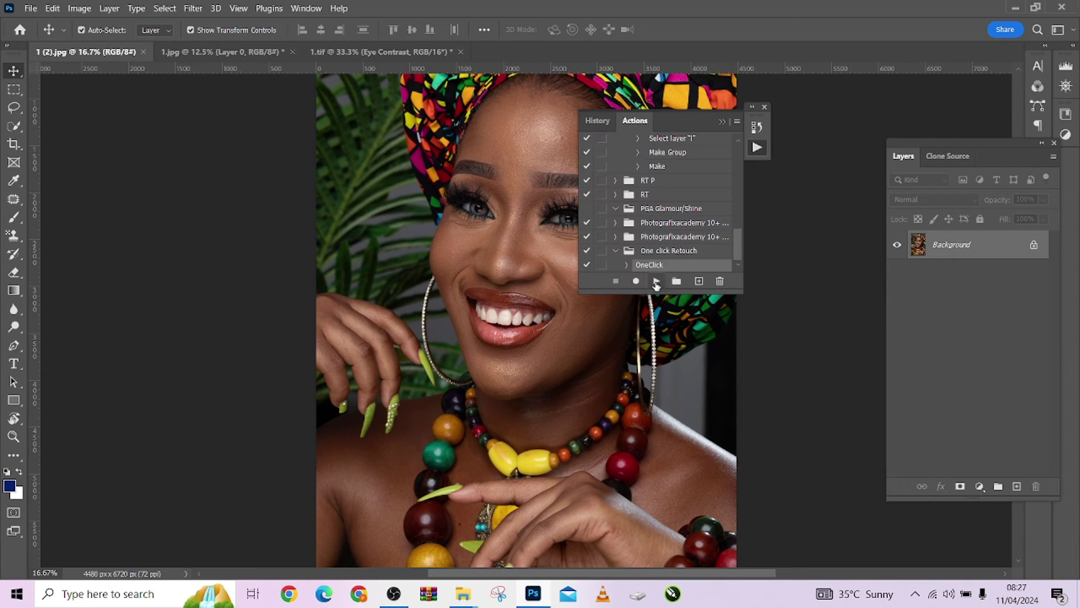
{"action": "left_click", "coordinate": [655, 282]}
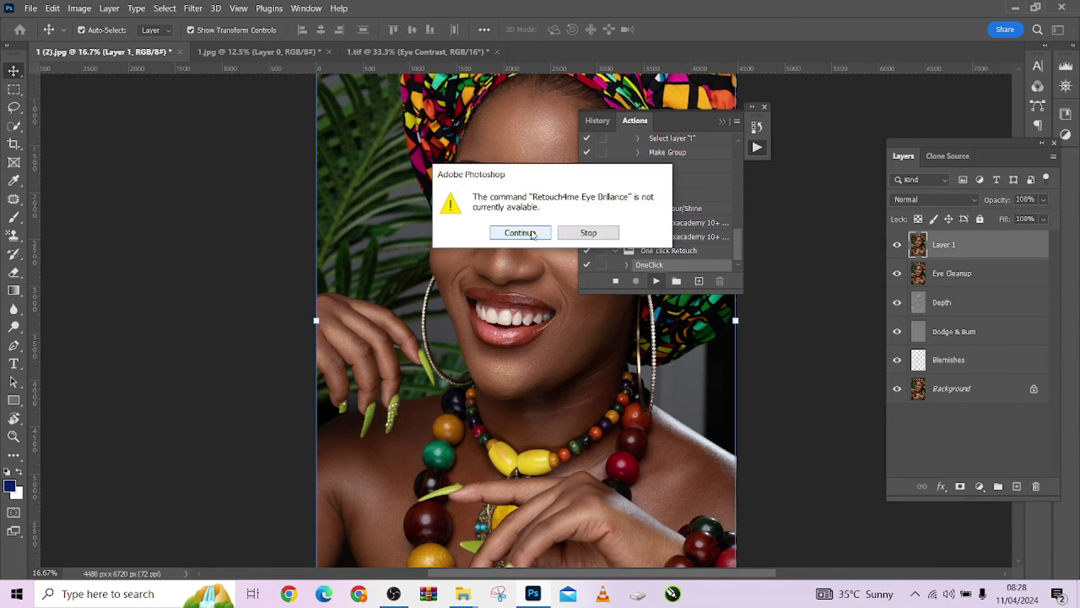
{"action": "key", "text": "Return"}
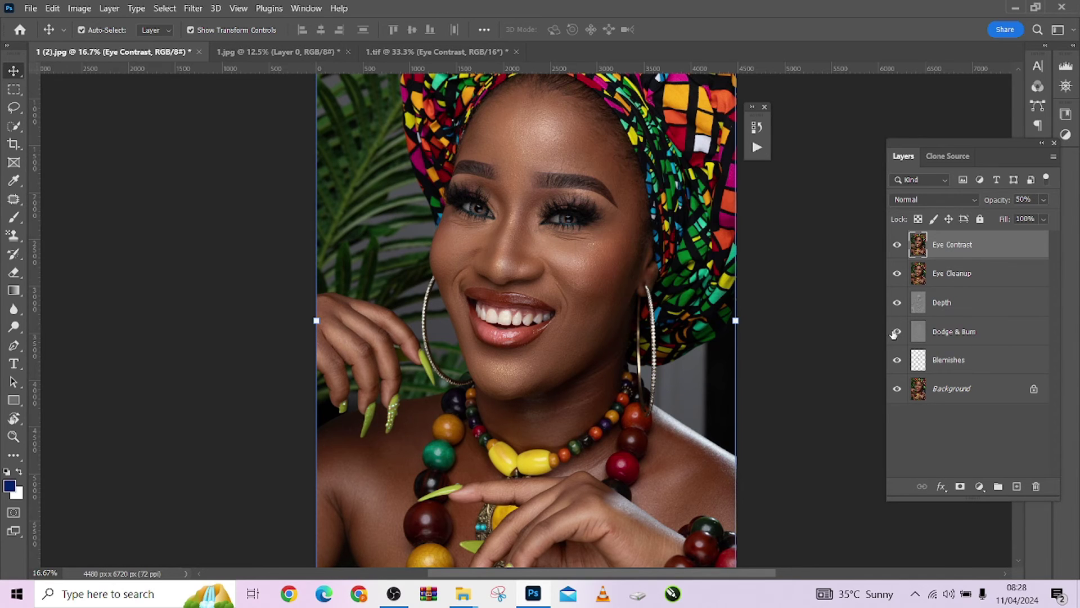
{"action": "left_click", "coordinate": [897, 390], "text": "alt"}
{"action": "left_click", "coordinate": [898, 389], "text": "alt"}
{"action": "left_click", "coordinate": [898, 390], "text": "alt"}
{"action": "left_click", "coordinate": [898, 390], "text": "alt"}
{"action": "key", "text": "ctrl+plus"}
{"action": "key", "text": "ctrl+minus"}
{"action": "key", "text": "ctrl+plus"}
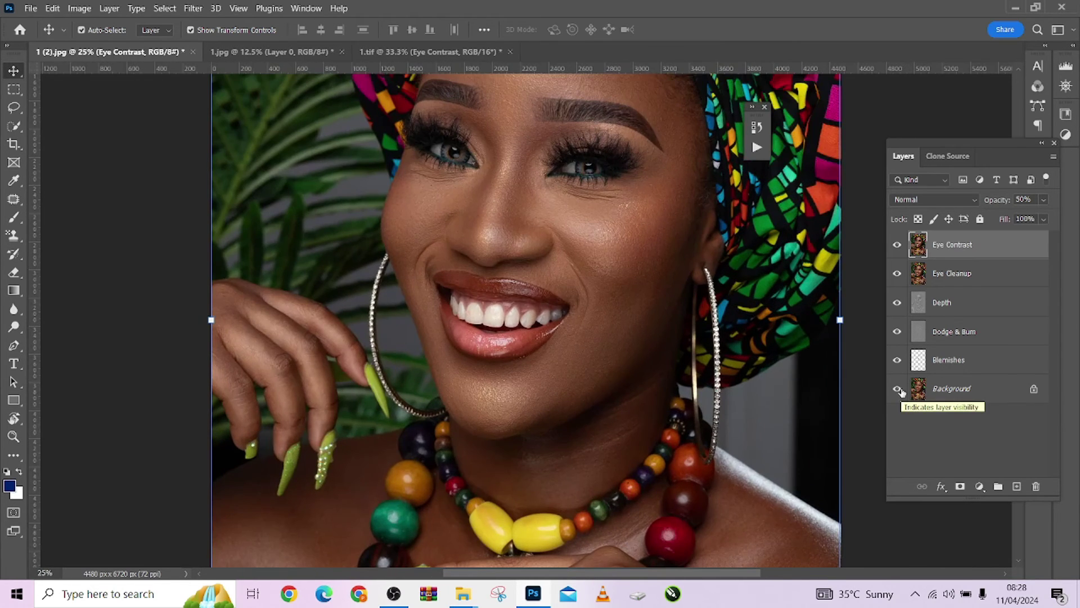
{"action": "key", "text": "ctrl+plus"}
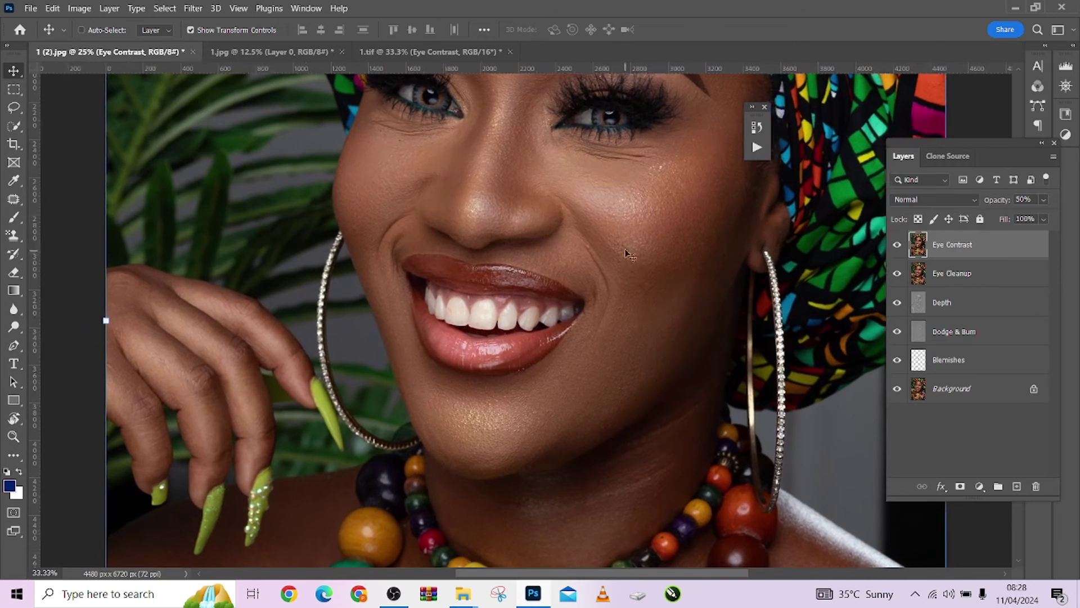
{"action": "key", "text": "ctrl+minus"}
{"action": "key", "text": "ctrl+minus"}
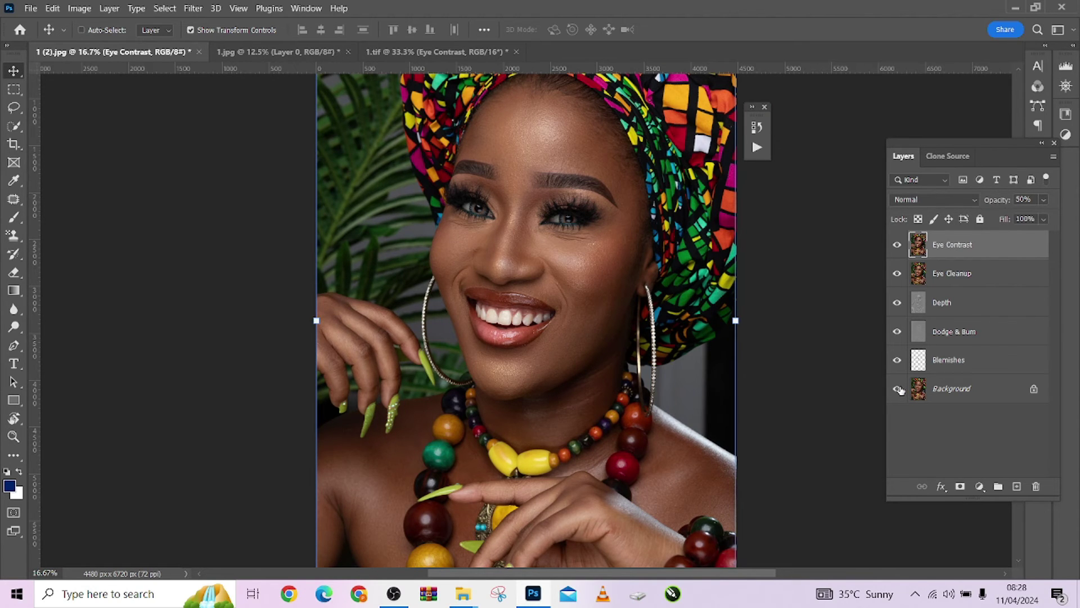
{"action": "key", "text": "ctrl+minus"}
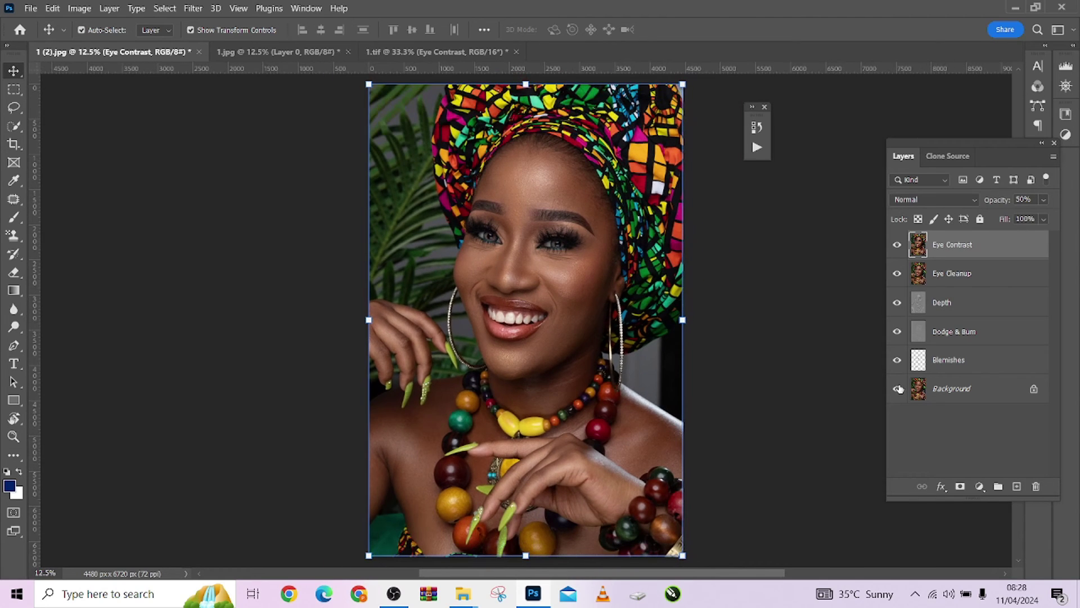
{"action": "left_click", "coordinate": [898, 389]}
{"action": "left_click", "coordinate": [897, 390]}
{"action": "left_click", "coordinate": [897, 390]}
{"action": "left_click", "coordinate": [896, 389]}
{"action": "left_click", "coordinate": [896, 389]}
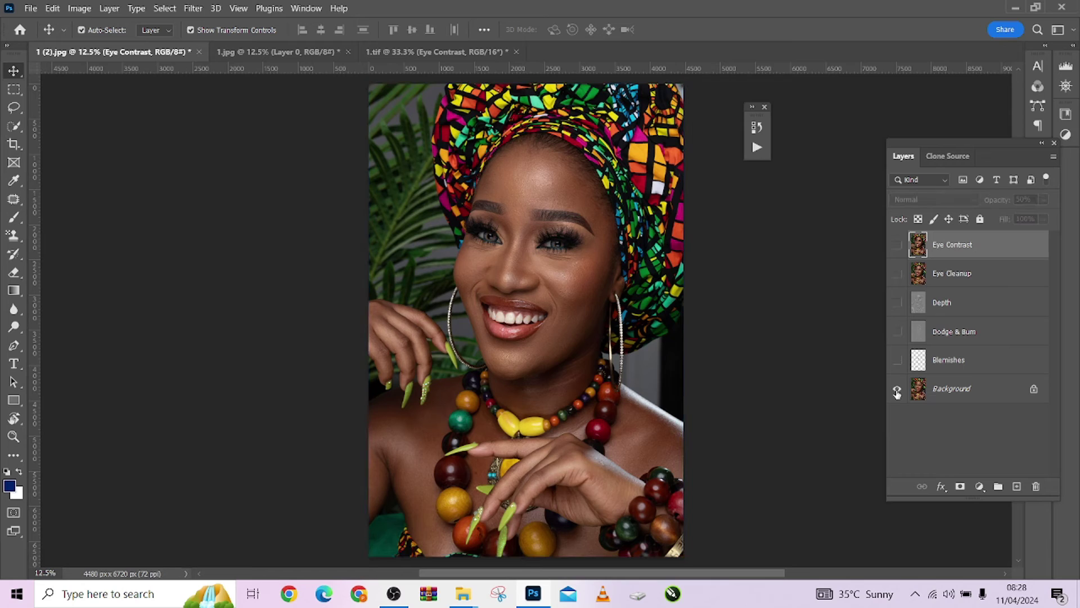
{"action": "left_click", "coordinate": [897, 389]}
{"action": "left_click", "coordinate": [896, 389]}
{"action": "left_click", "coordinate": [897, 389]}
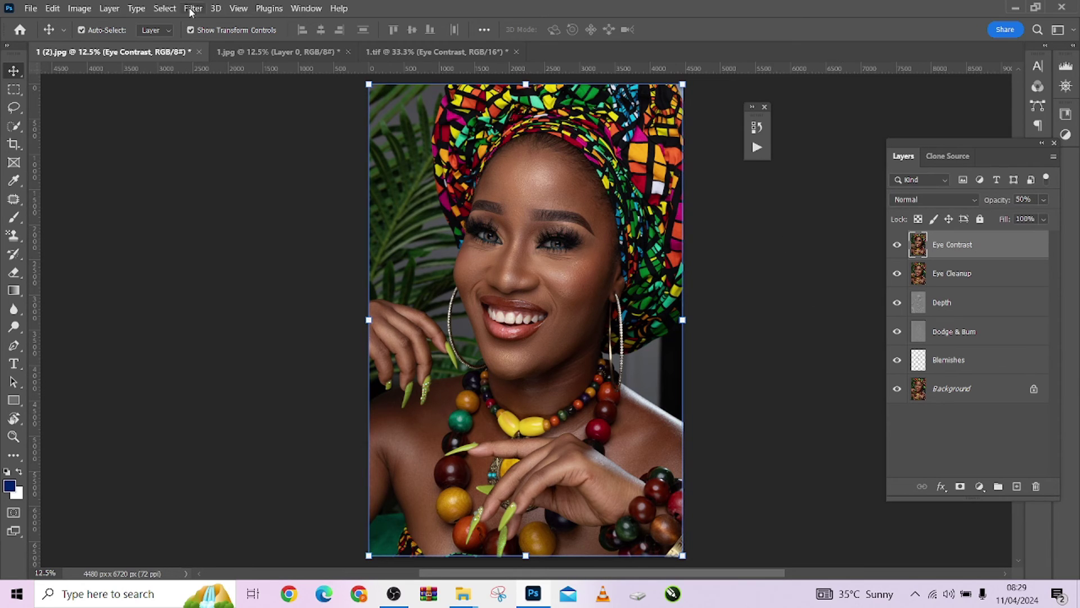
- Play OneClick on the 1.jpg portrait, continuing past the unavailable-command alert
{"action": "left_click", "coordinate": [256, 53]}
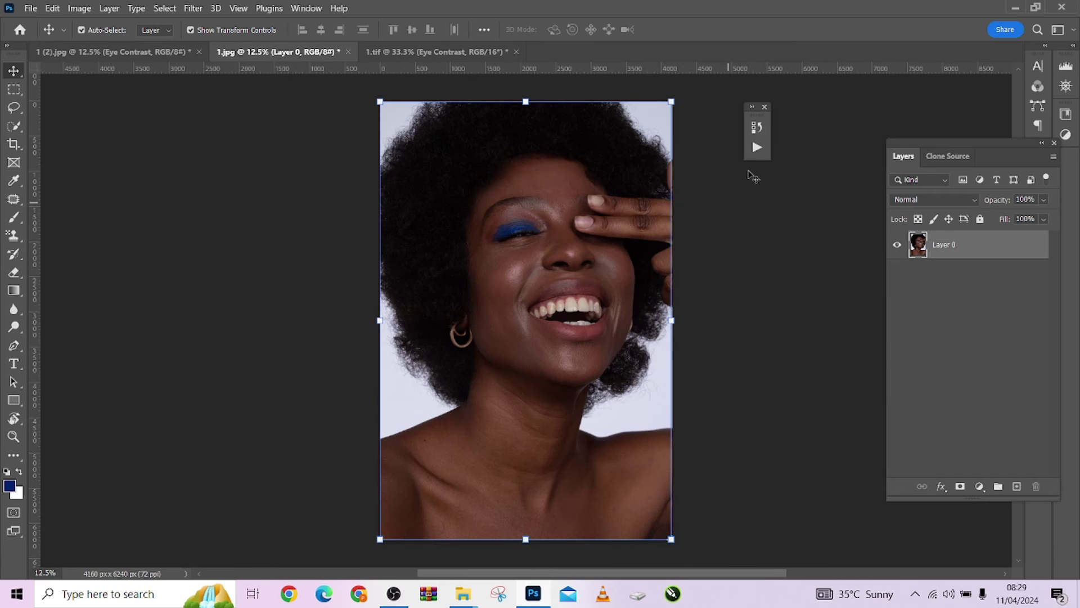
{"action": "left_click", "coordinate": [757, 148]}
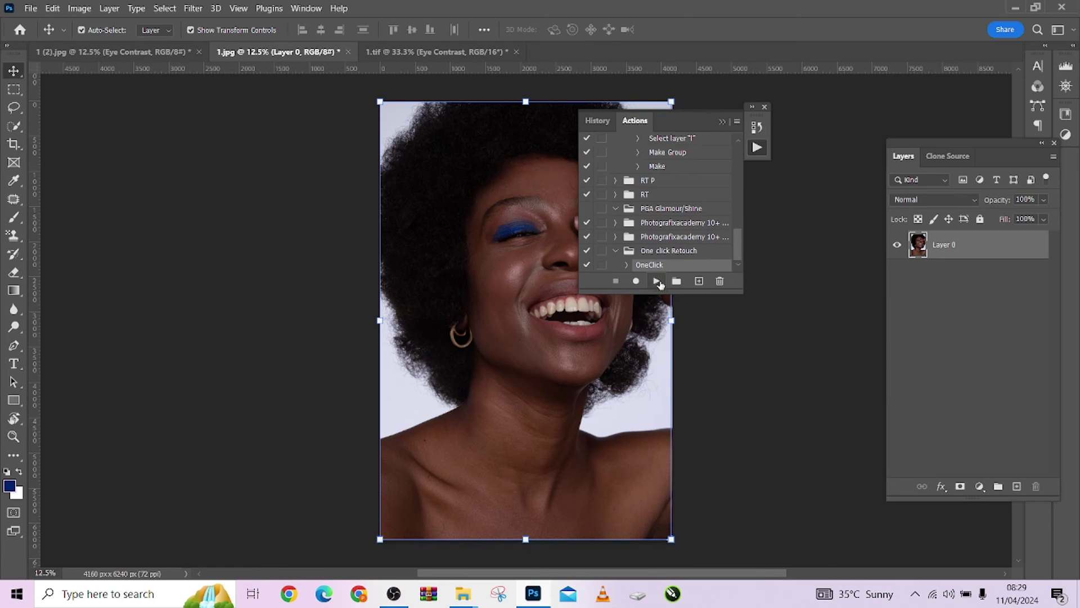
{"action": "left_click", "coordinate": [655, 282]}
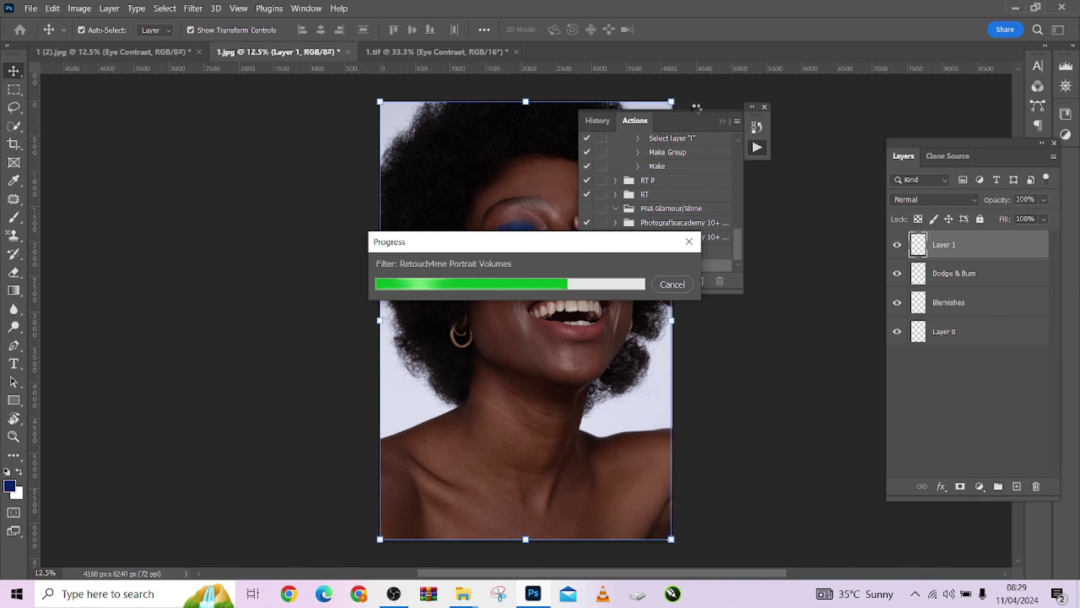
{"action": "left_click", "coordinate": [523, 231]}
- Compare Layer 0 alone against the retouch, zoomed out, ending with all retouch layers visible
{"action": "left_click_drag", "start_coordinate": [502, 330], "coordinate": [482, 368]}
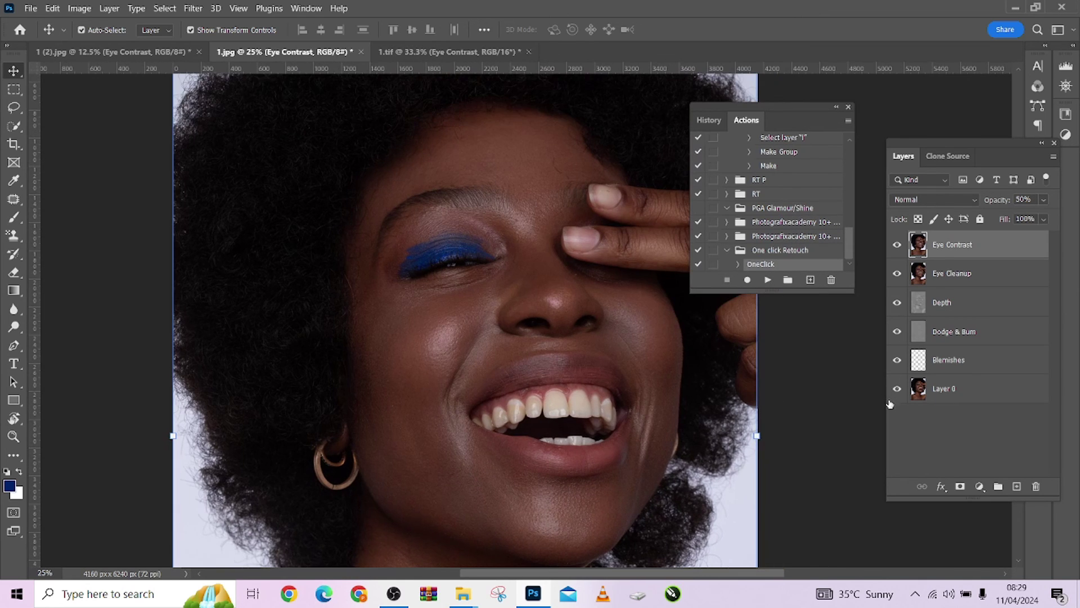
{"action": "left_click", "coordinate": [897, 388], "text": "alt"}
{"action": "left_click", "coordinate": [898, 388], "text": "alt"}
{"action": "key", "text": "ctrl+minus"}
{"action": "key", "text": "ctrl+minus"}
{"action": "left_click", "coordinate": [897, 388], "text": "alt"}
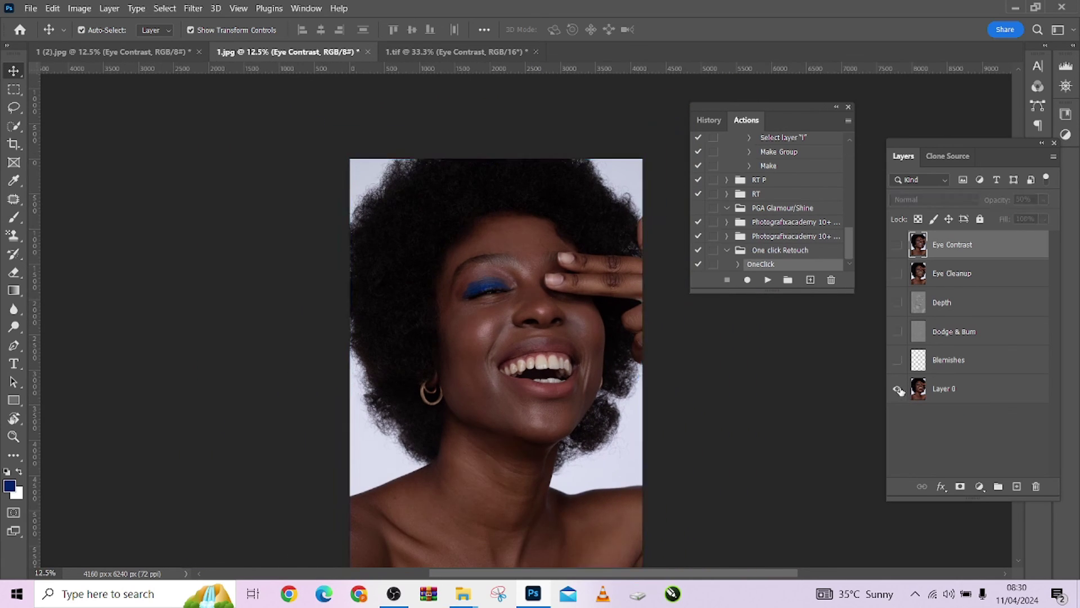
{"action": "left_click", "coordinate": [897, 388], "text": "alt"}
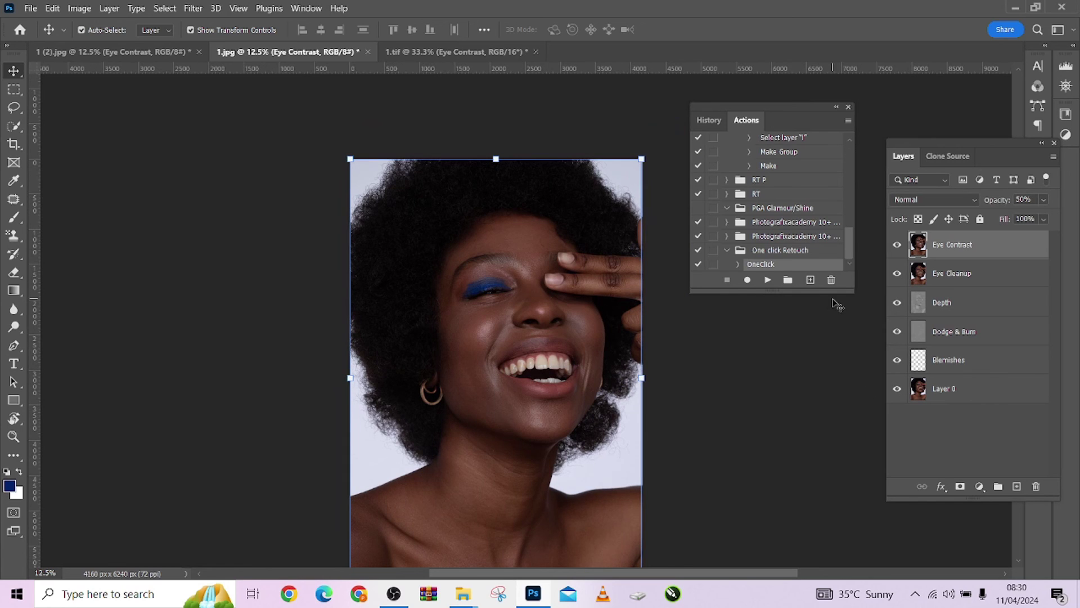